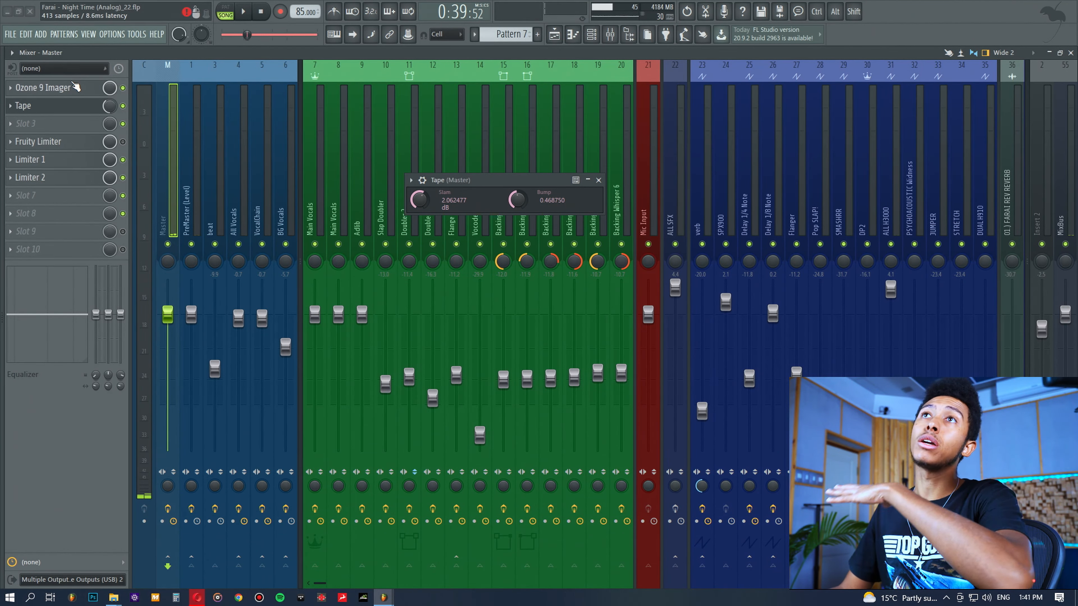
- Bring up the Ozone 9 Imager and Tape effects on the Master track and examine Tape's Slam and Bump settings
{"action": "left_click", "coordinate": [75, 88]}
{"action": "left_click", "coordinate": [74, 88]}
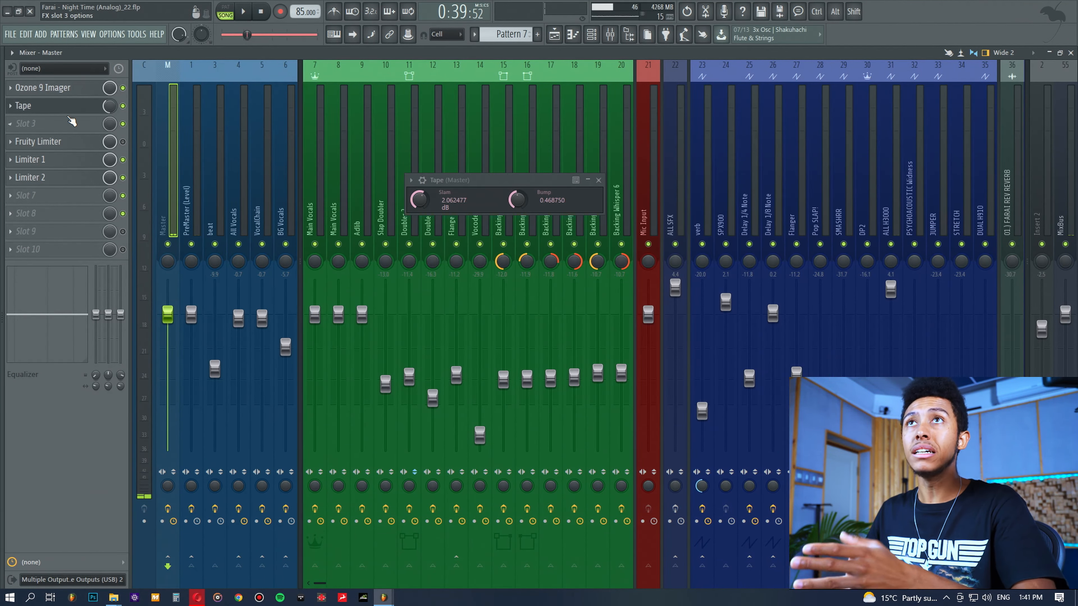
{"action": "left_click", "coordinate": [68, 109]}
{"action": "left_click", "coordinate": [68, 109]}
{"action": "left_click_drag", "start_coordinate": [500, 182], "coordinate": [451, 165]}
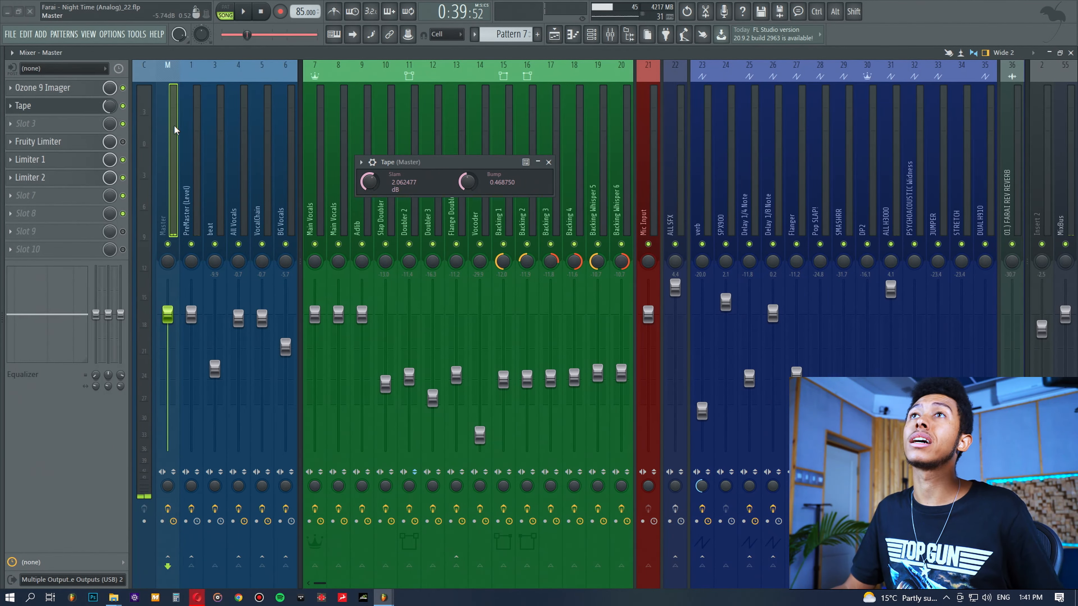
- Listen to the mix with the Master track's Tape effect enabled, stop playback, and reselect the Master track
{"action": "key", "text": "space"}
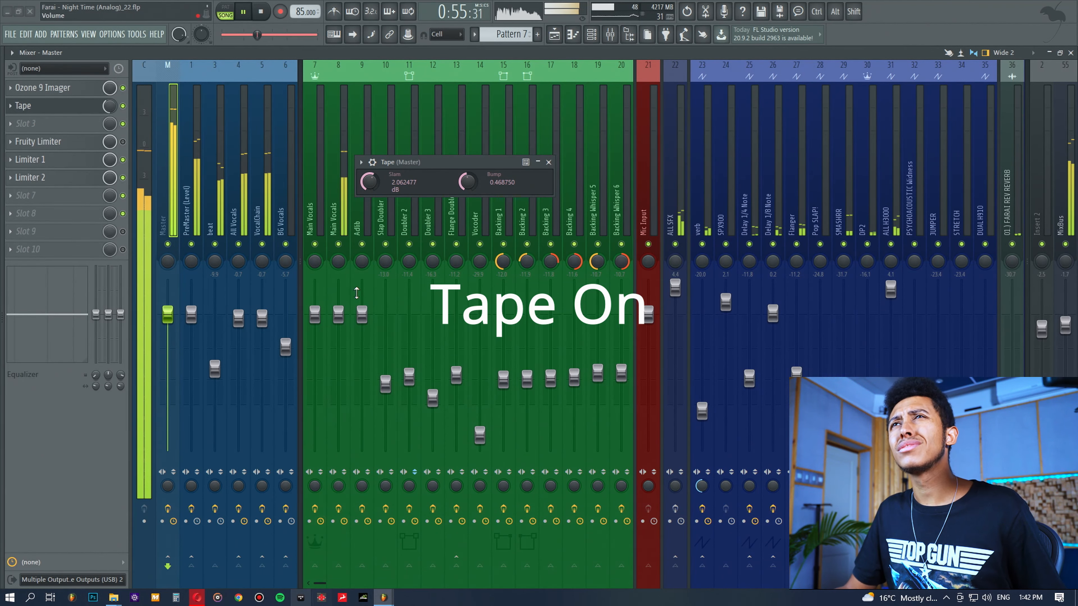
{"action": "left_click", "coordinate": [261, 154]}
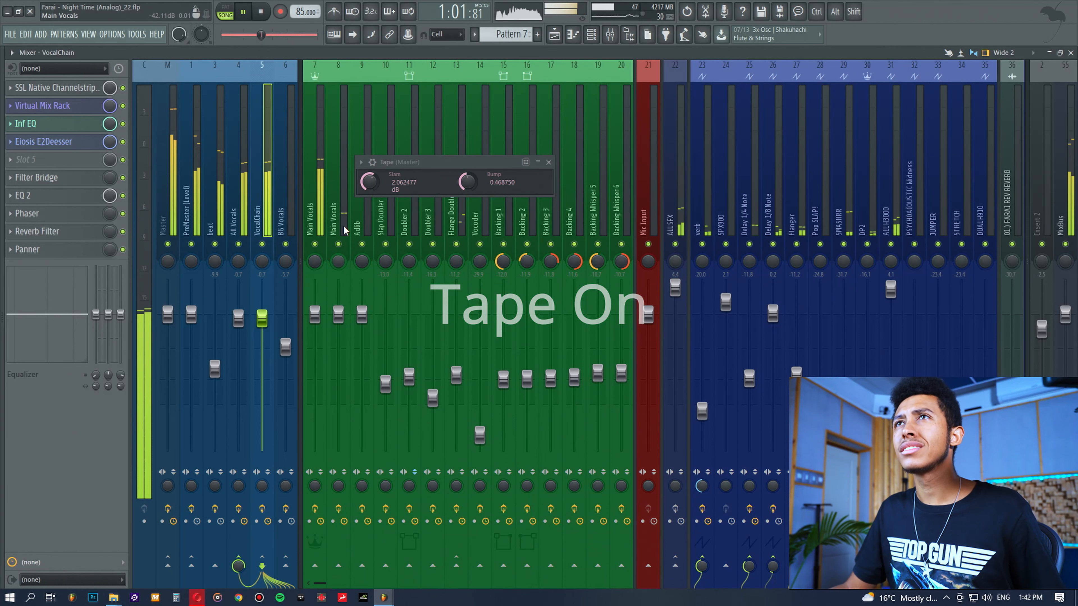
{"action": "key", "text": "space"}
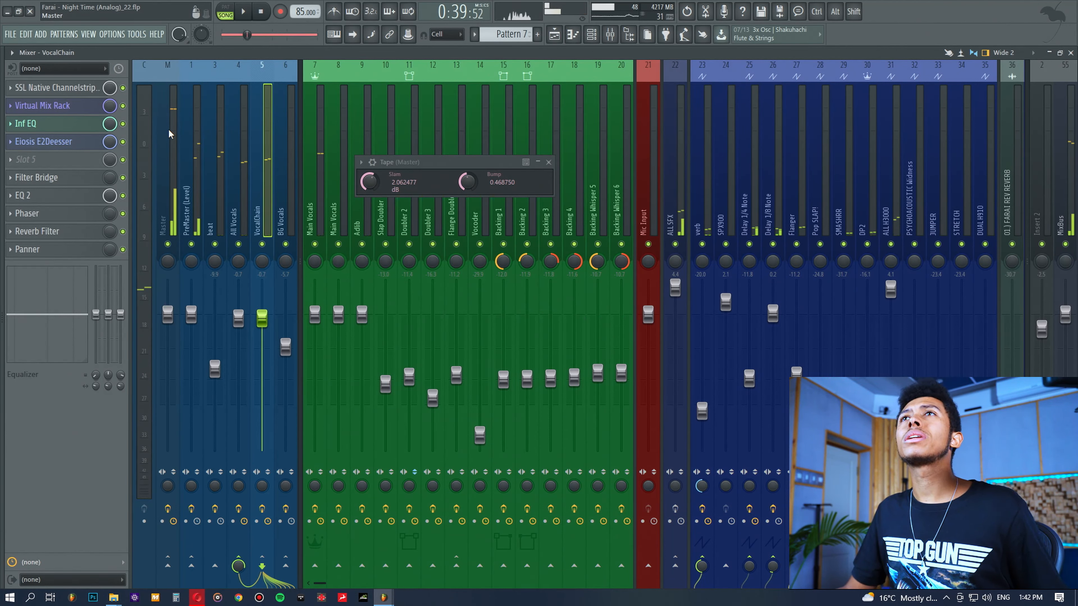
{"action": "left_click", "coordinate": [167, 105]}
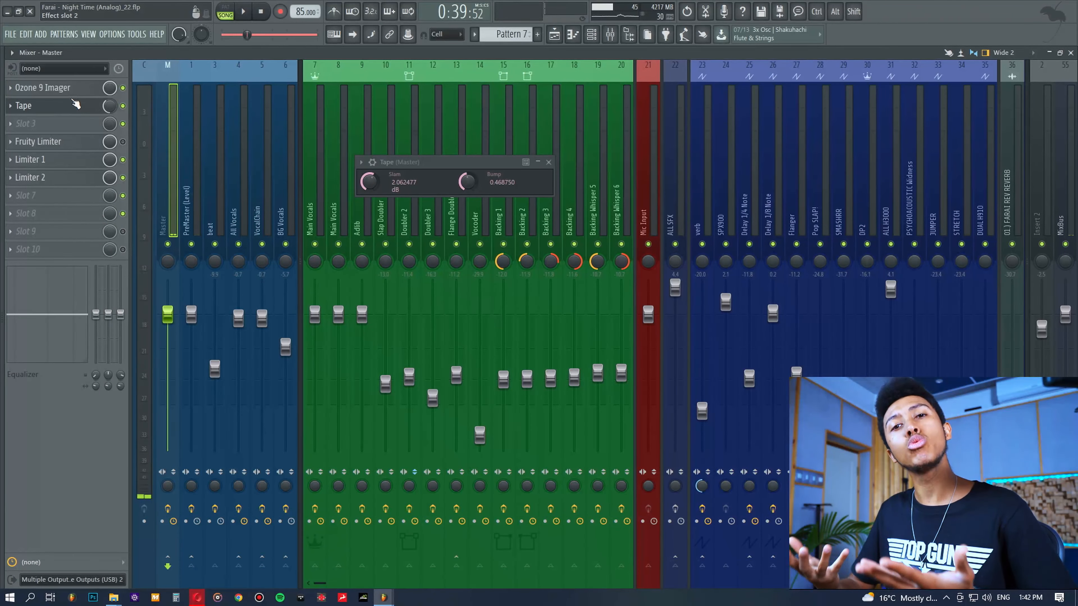
{"action": "left_click_drag", "start_coordinate": [423, 166], "coordinate": [419, 173]}
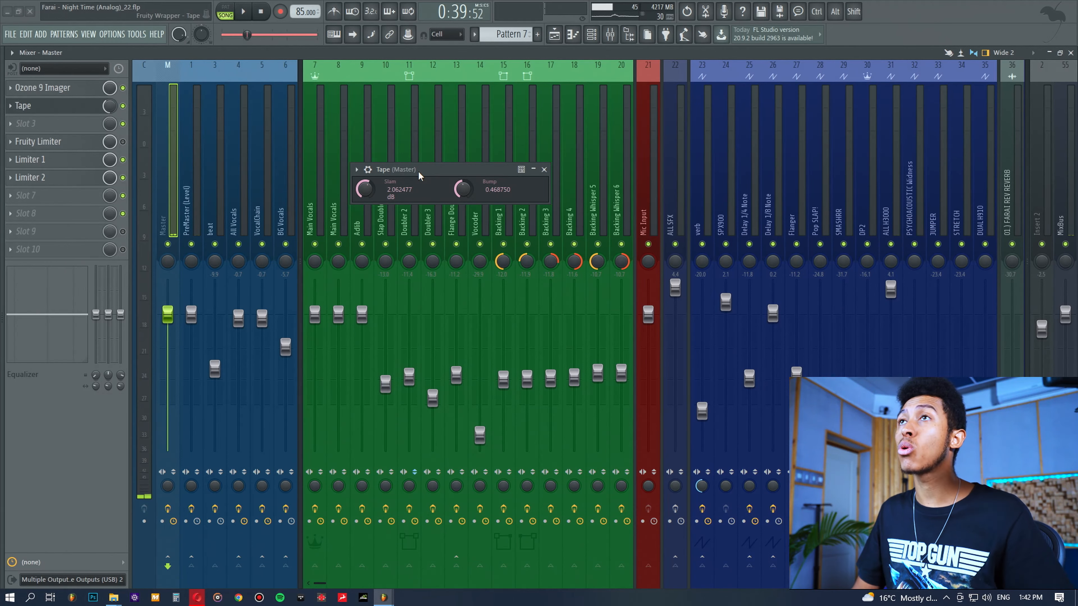
{"action": "mouse_move", "coordinate": [444, 172]}
{"action": "left_mouse_down"}
{"action": "mouse_move", "coordinate": [475, 175]}
{"action": "mouse_move", "coordinate": [436, 178]}
{"action": "left_mouse_up"}
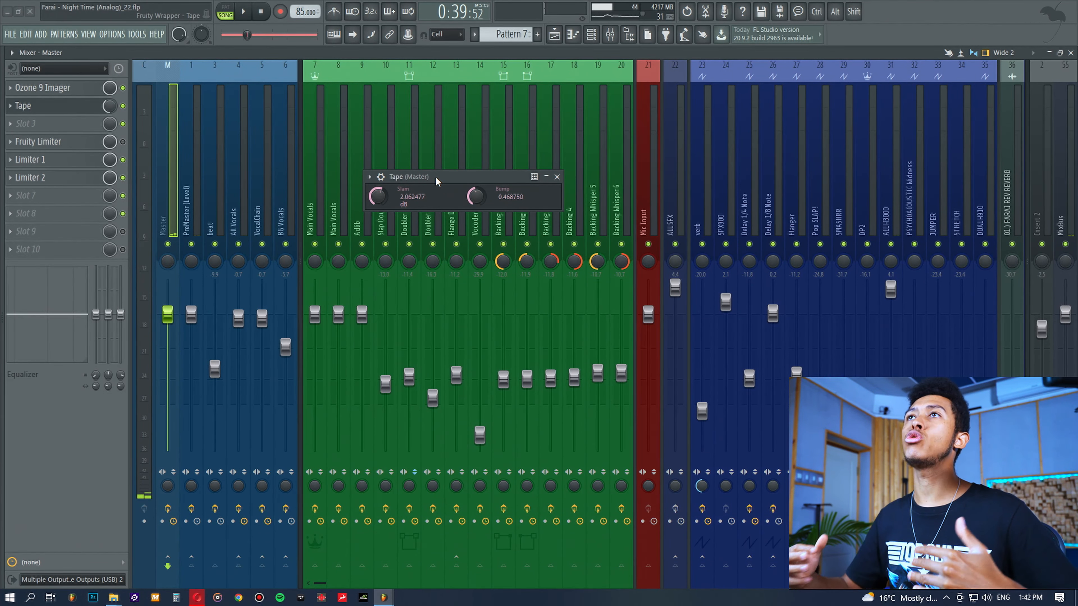
{"action": "left_click_drag", "start_coordinate": [436, 179], "coordinate": [425, 187]}
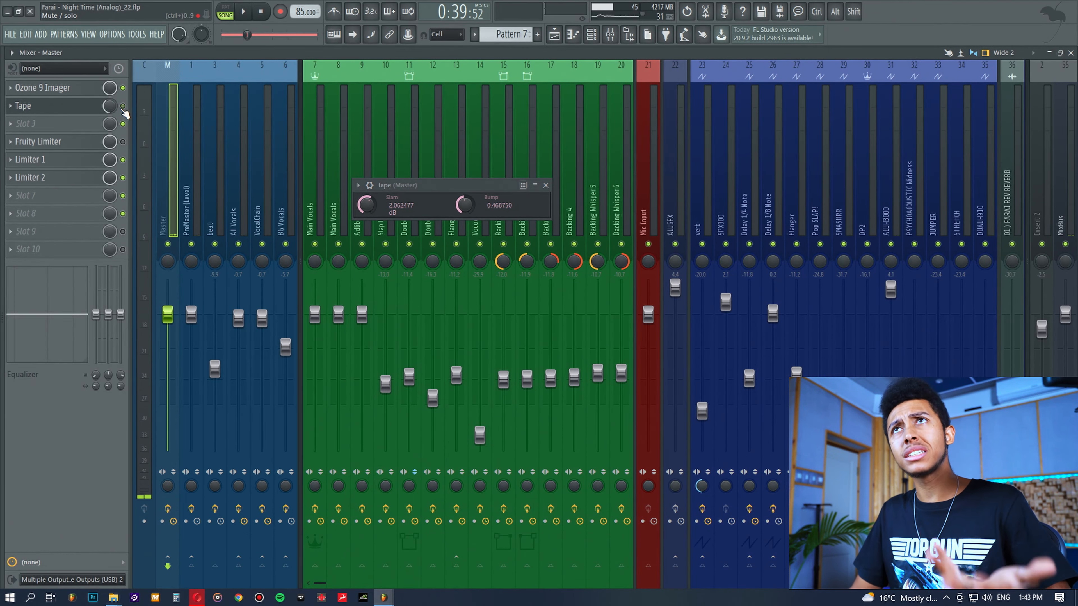
- Compare the mix with the Master's Tape effect off and on during playback, leaving Tape enabled and playback stopped
{"action": "key", "text": "space"}
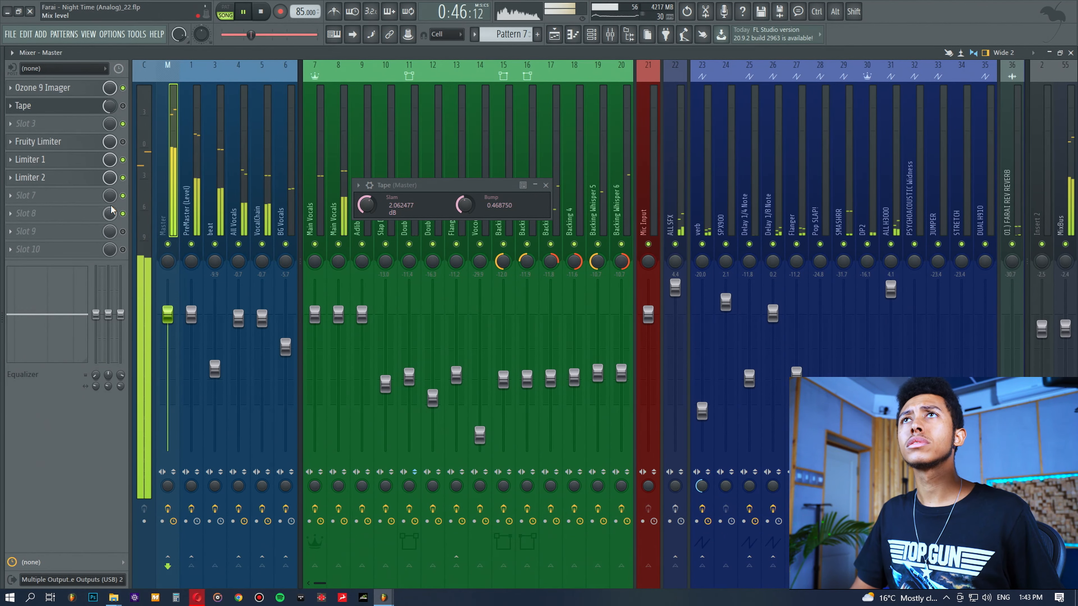
{"action": "left_click", "coordinate": [123, 106]}
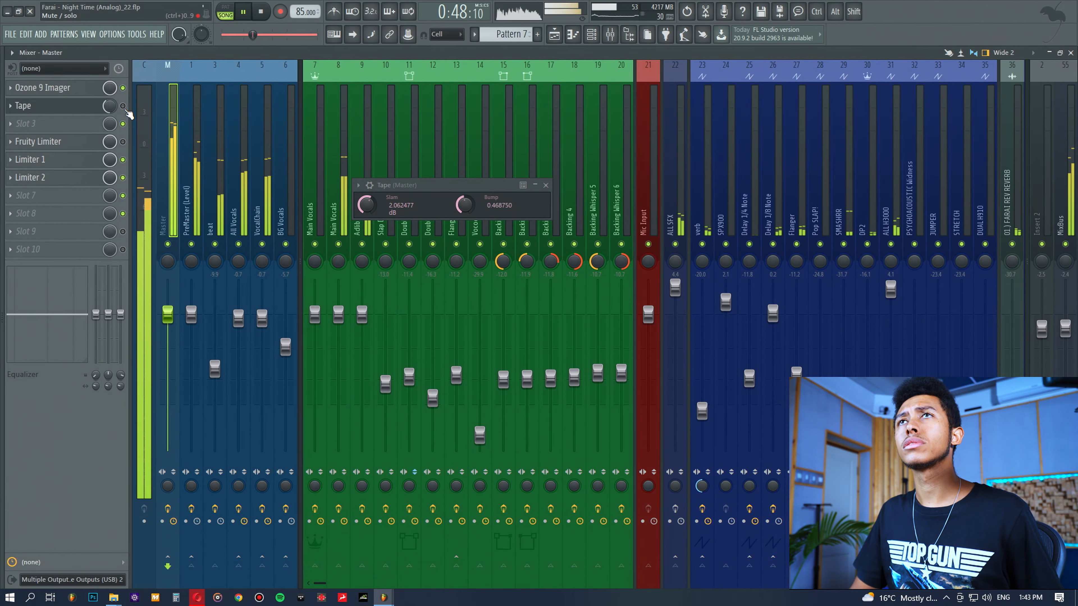
{"action": "key", "text": "space"}
{"action": "key", "text": "space"}
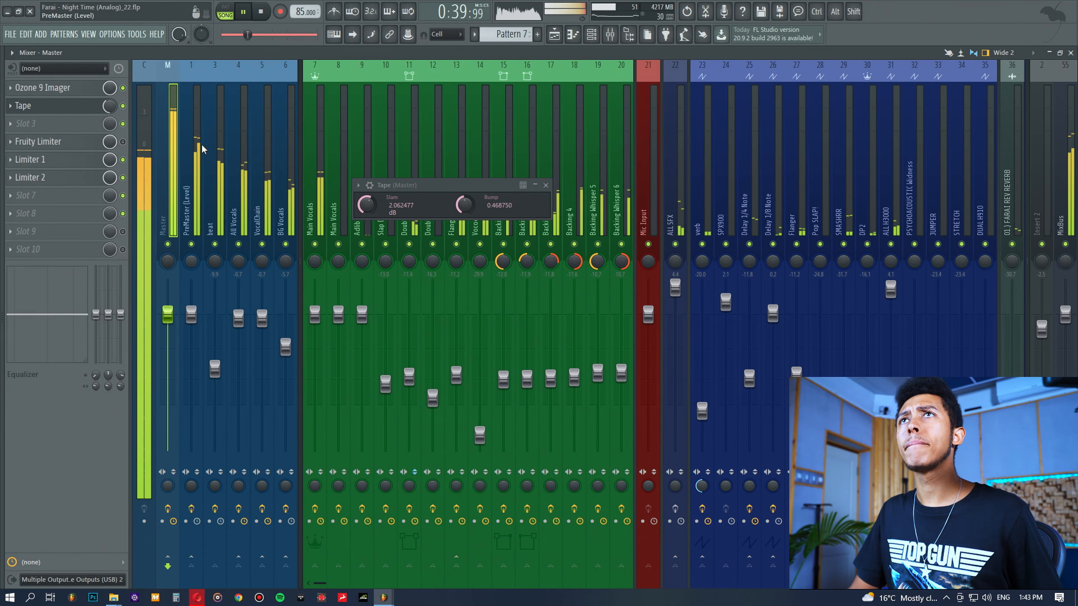
{"action": "left_click", "coordinate": [123, 106]}
{"action": "left_click", "coordinate": [123, 106]}
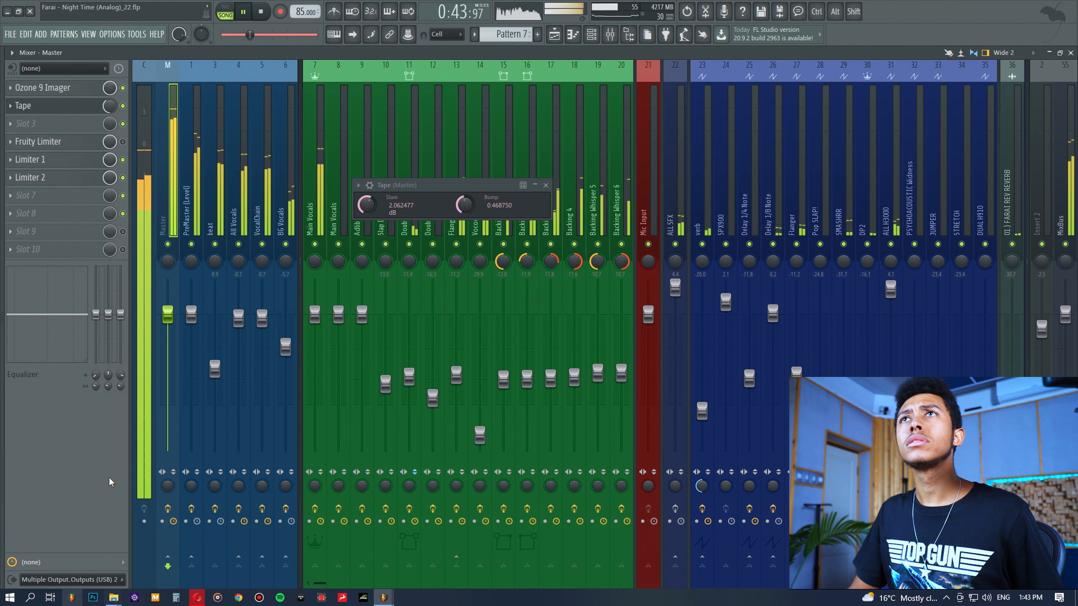
{"action": "left_click", "coordinate": [123, 106]}
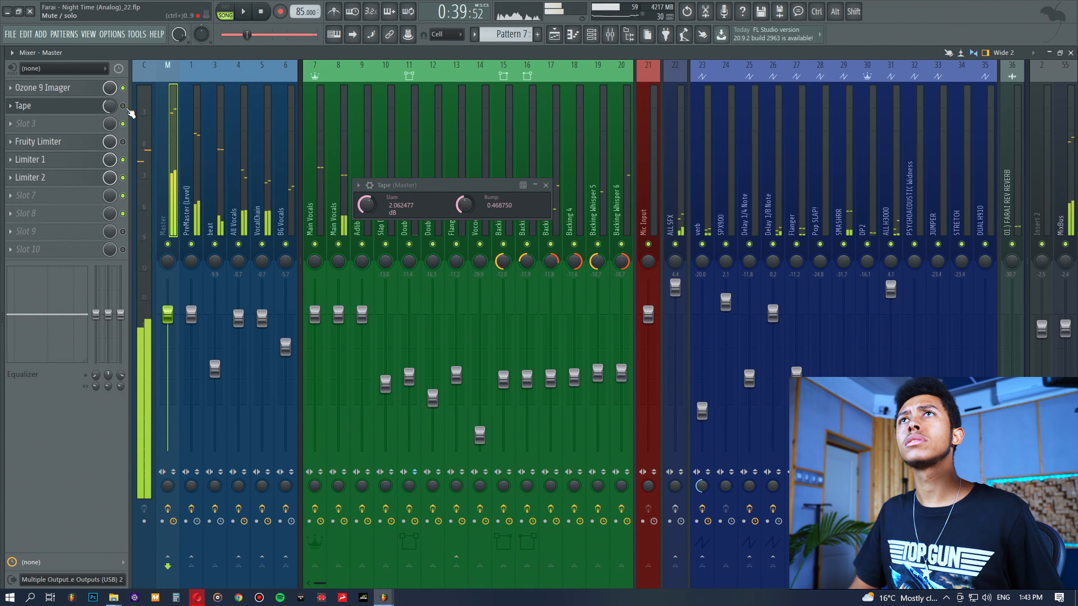
{"action": "left_click", "coordinate": [123, 106]}
{"action": "key", "text": "space"}
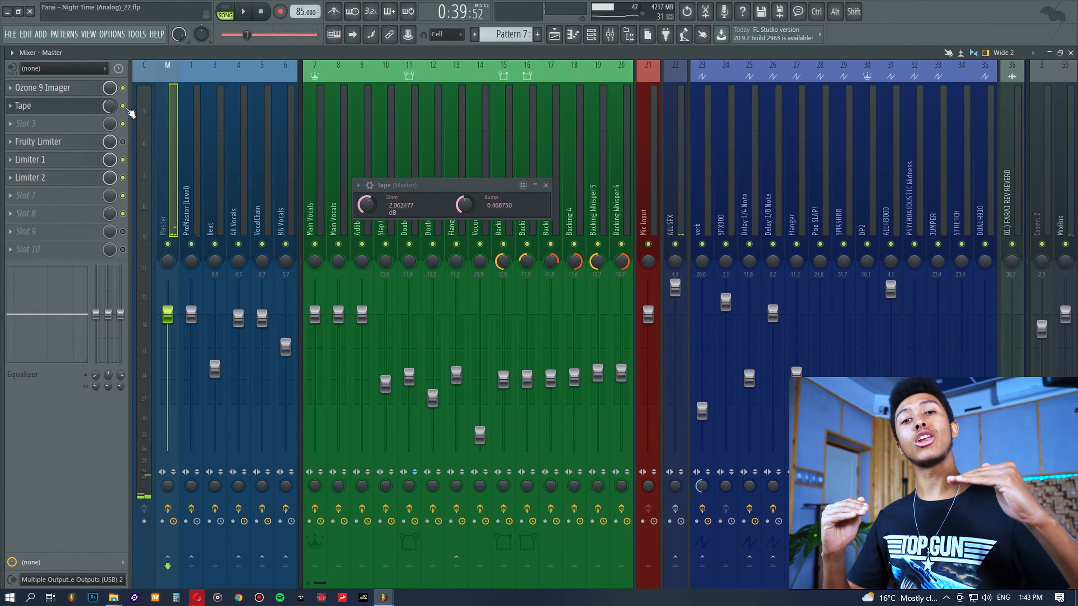
{"action": "left_click", "coordinate": [75, 102]}
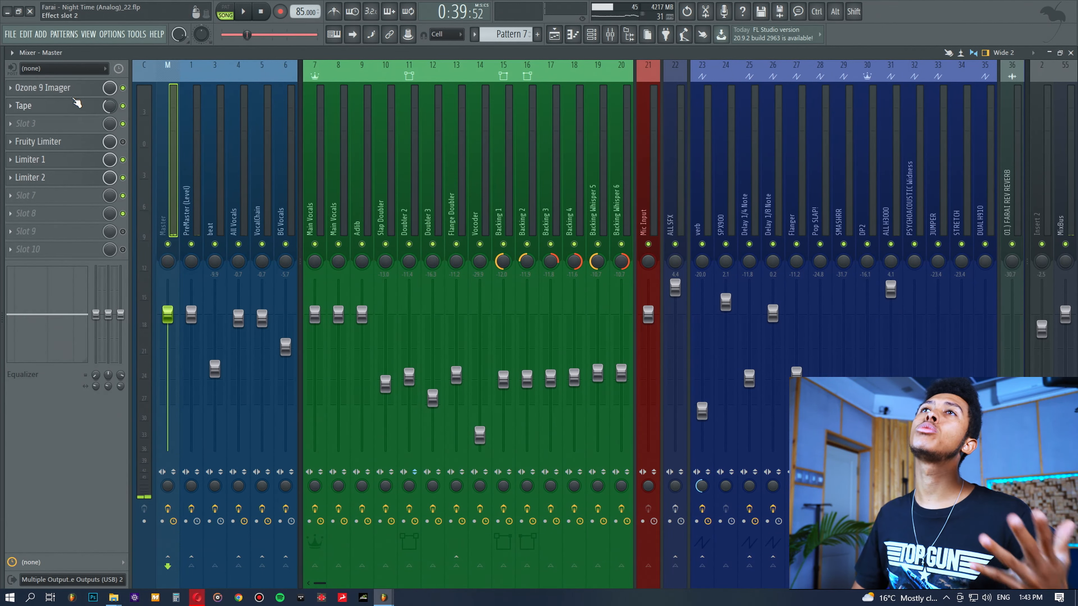
{"action": "left_click", "coordinate": [75, 102]}
{"action": "left_click_drag", "start_coordinate": [443, 184], "coordinate": [440, 174]}
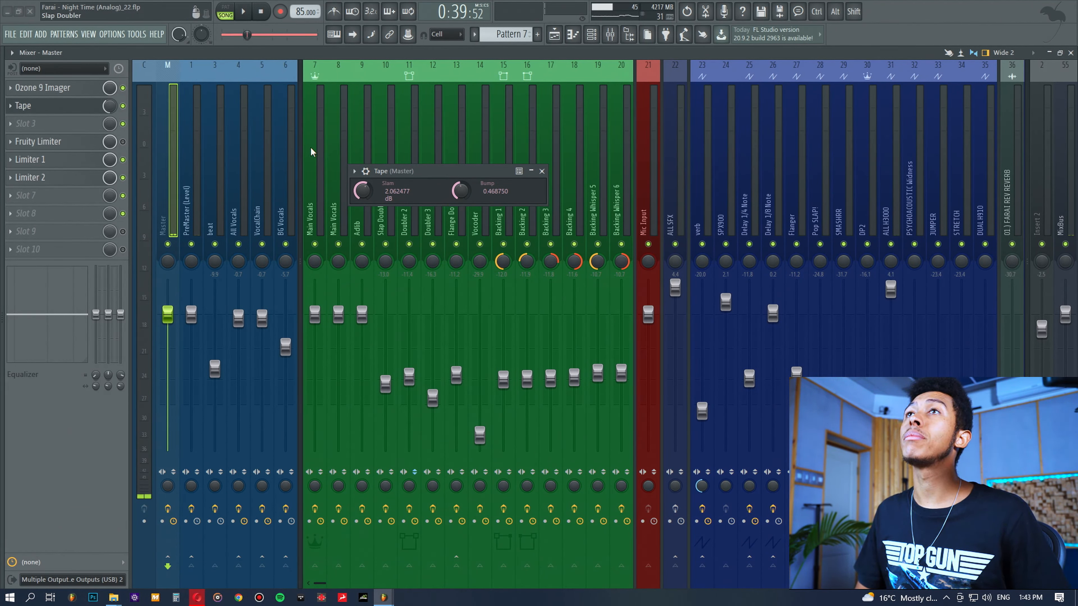
- Load Slate Digital's Virtual Tape Machines into slot 3 of the Master track, with the Tape effect bypassed
{"action": "left_click", "coordinate": [75, 125]}
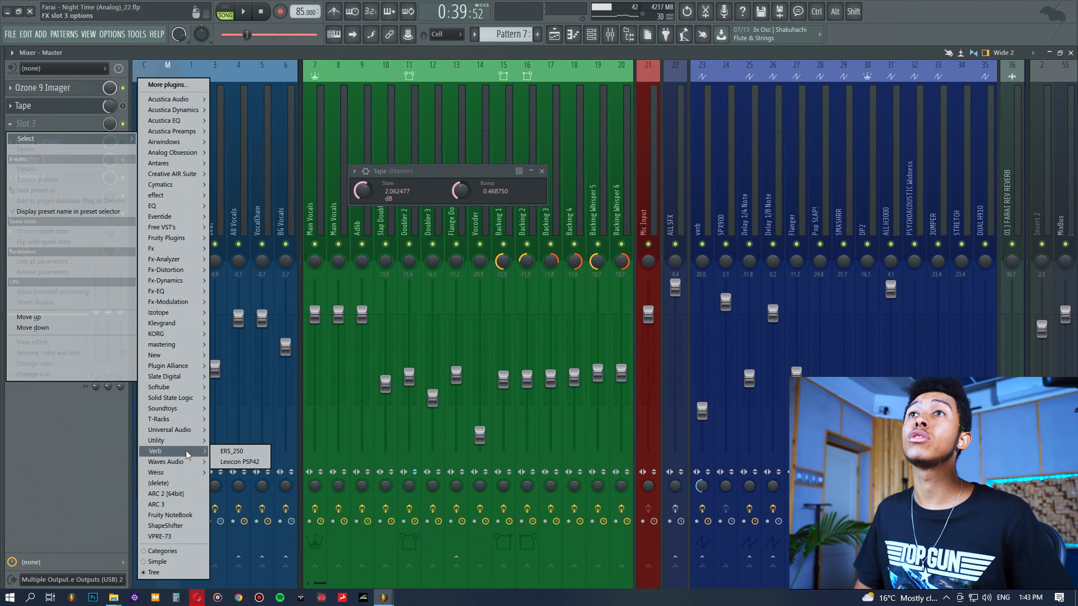
{"action": "mouse_move", "coordinate": [178, 377]}
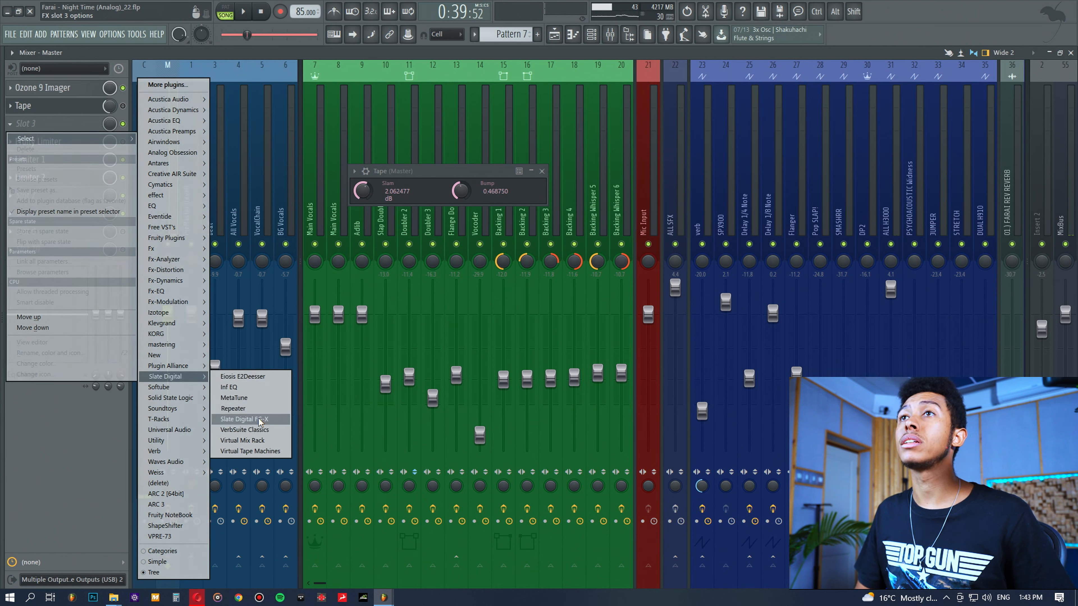
{"action": "left_click", "coordinate": [260, 452]}
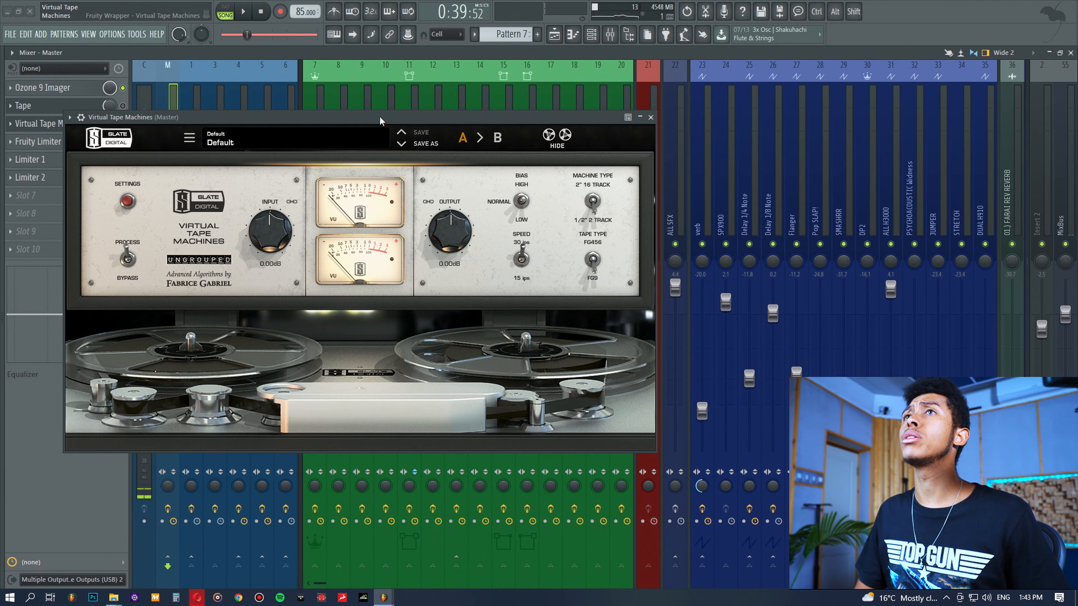
{"action": "left_click_drag", "start_coordinate": [382, 109], "coordinate": [557, 186]}
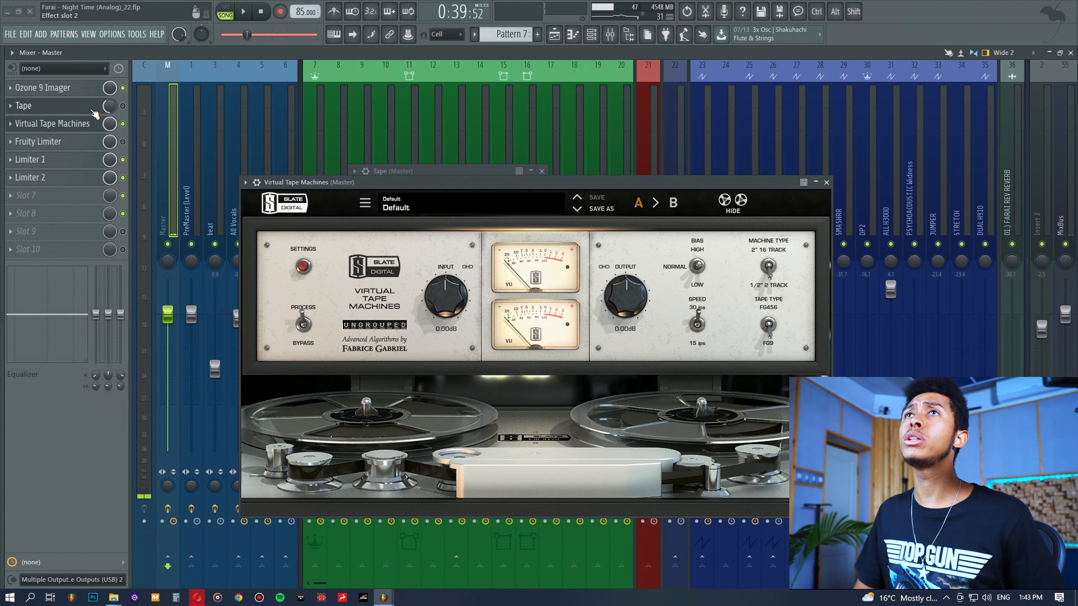
{"action": "mouse_move", "coordinate": [445, 300]}
{"action": "left_mouse_down"}
{"action": "mouse_move", "coordinate": [445, 284]}
{"action": "mouse_move", "coordinate": [446, 296]}
{"action": "left_mouse_up"}
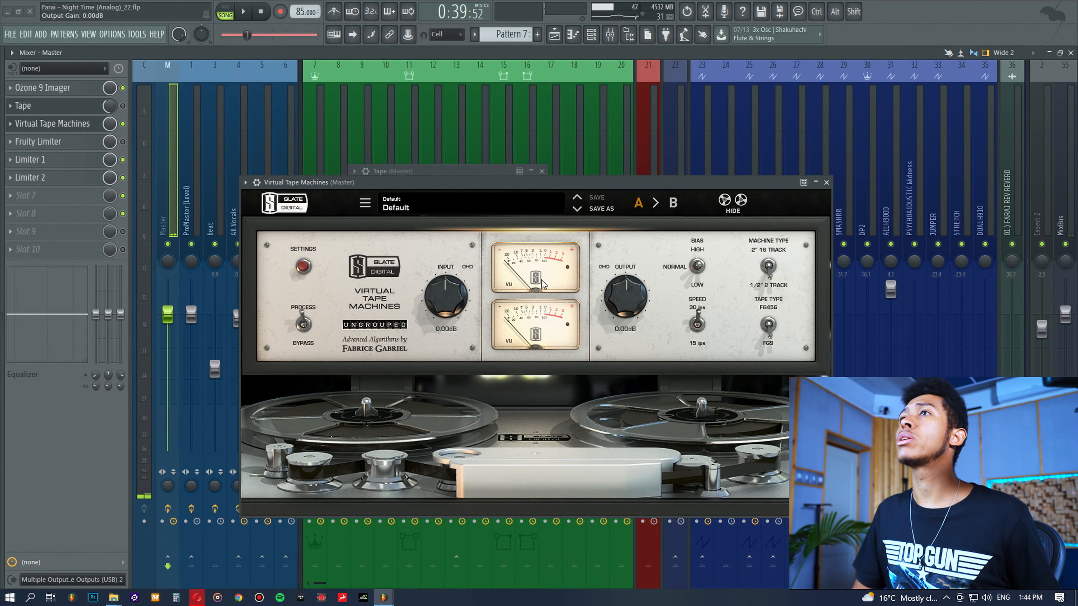
{"action": "left_click", "coordinate": [468, 268]}
{"action": "left_click_drag", "start_coordinate": [466, 187], "coordinate": [494, 193]}
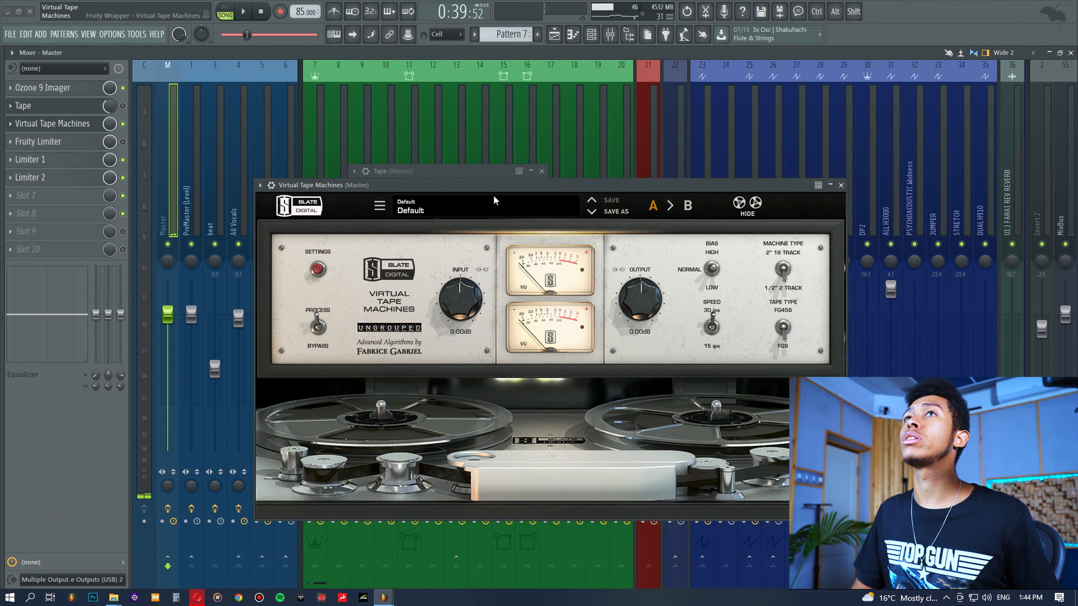
- Copy the Tape slot's mix level value to the Virtual Tape Machines slot's mix level
{"action": "right_click", "coordinate": [108, 107]}
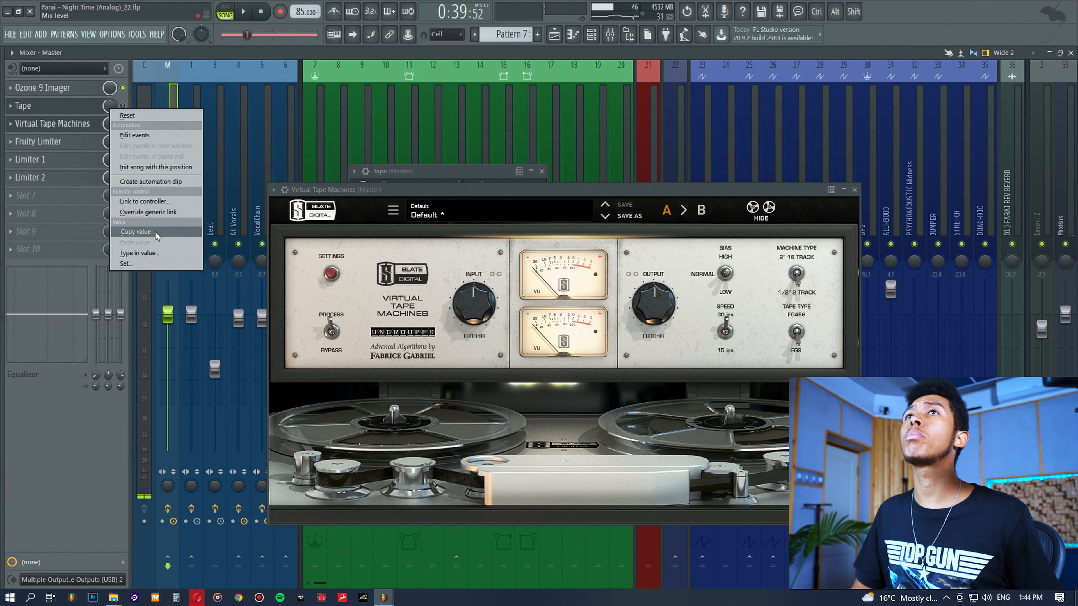
{"action": "left_click", "coordinate": [157, 232]}
{"action": "right_click", "coordinate": [109, 126]}
{"action": "left_click", "coordinate": [147, 261]}
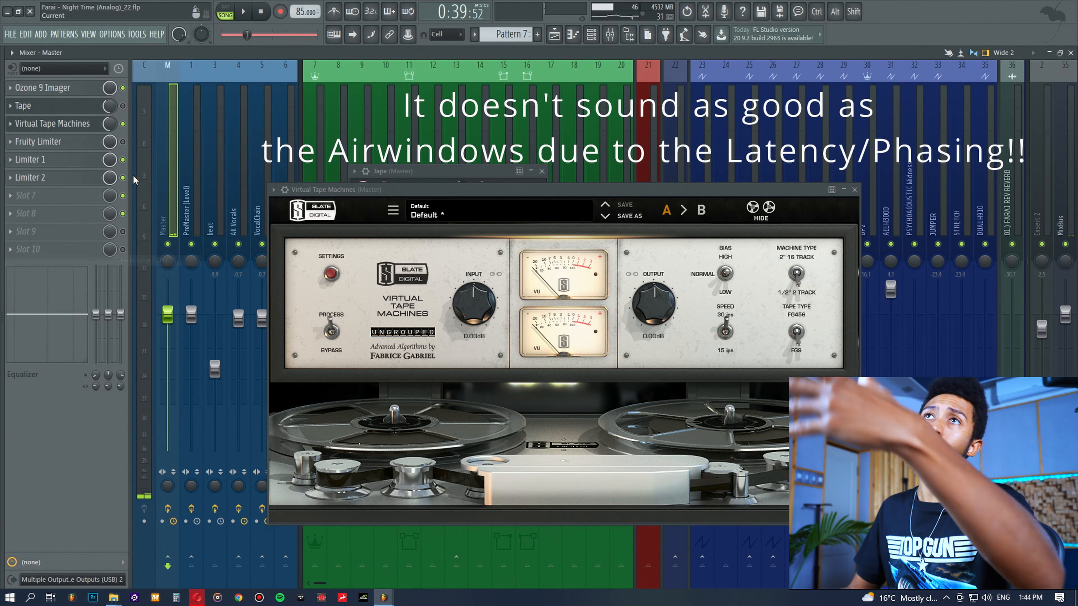
- Close the Tape effect's window and reposition the Virtual Tape Machines window
{"action": "left_click_drag", "start_coordinate": [438, 193], "coordinate": [401, 186]}
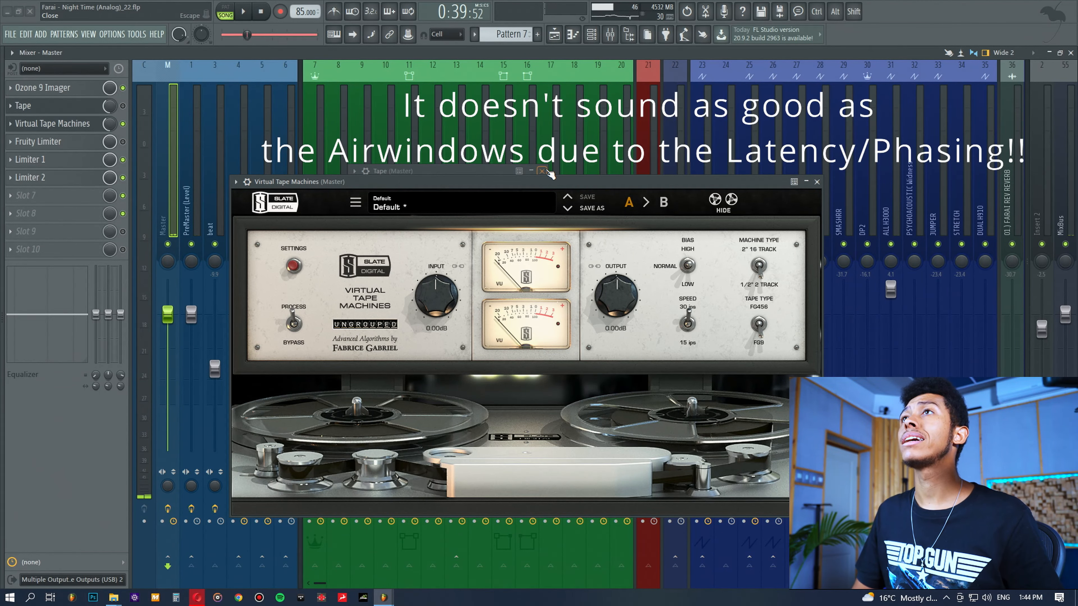
{"action": "left_click", "coordinate": [541, 171]}
{"action": "left_click_drag", "start_coordinate": [475, 185], "coordinate": [443, 148]}
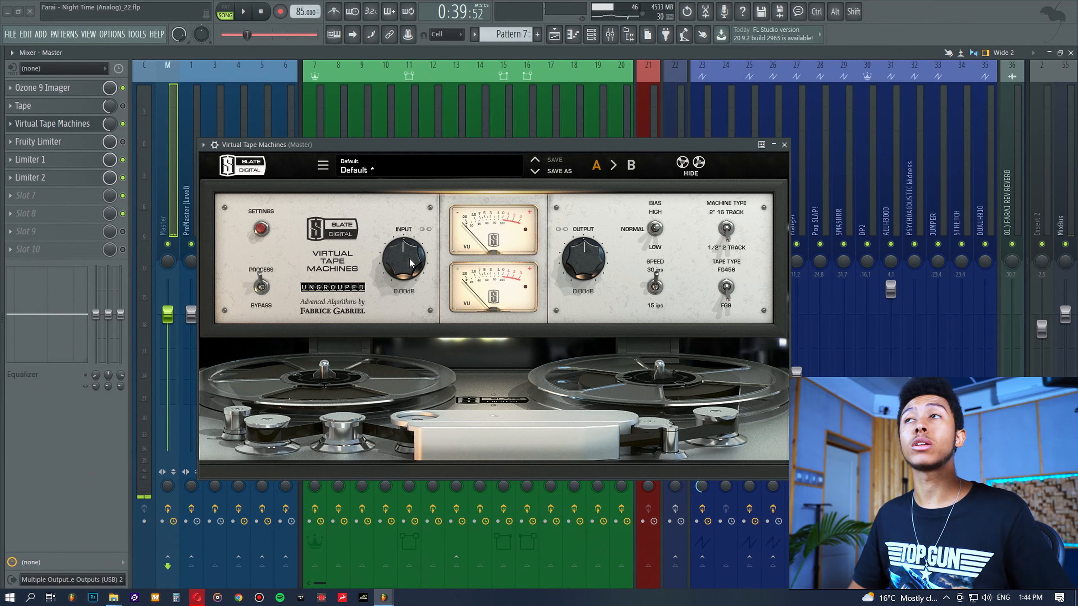
- Set the Virtual Tape Machines input to +2.29 dB while the mix plays, and stop playback
{"action": "key", "text": "space"}
{"action": "left_click_drag", "start_coordinate": [398, 265], "coordinate": [396, 252]}
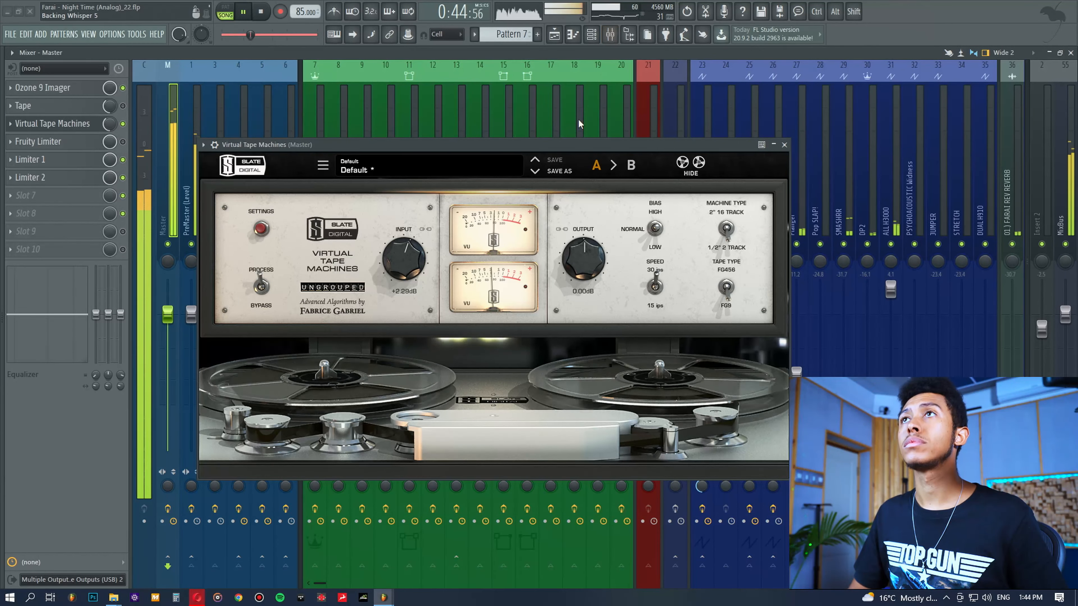
{"action": "key", "text": "space"}
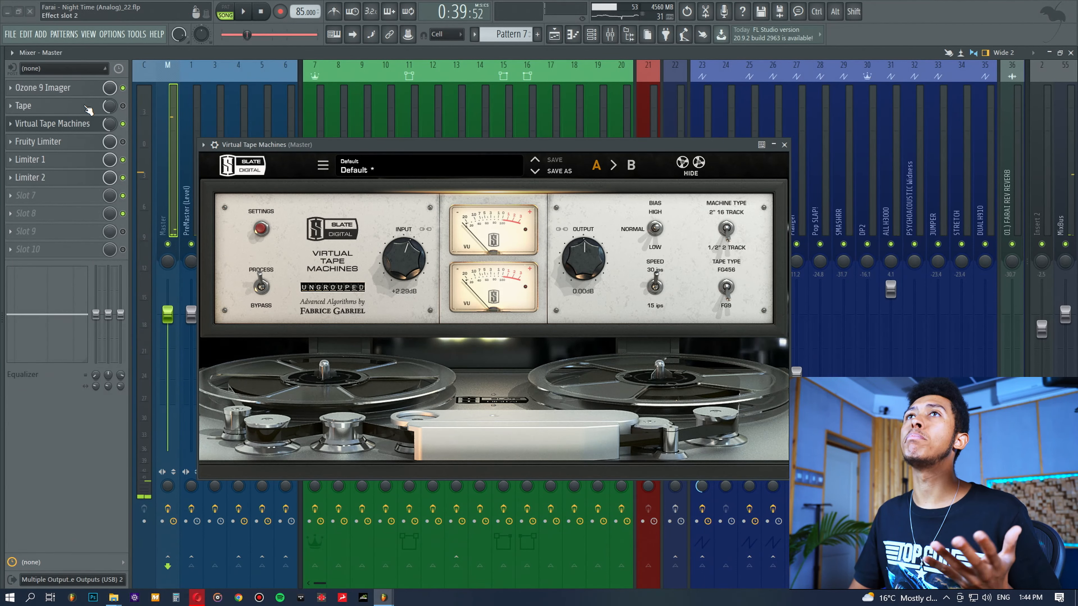
{"action": "left_click_drag", "start_coordinate": [514, 145], "coordinate": [480, 142]}
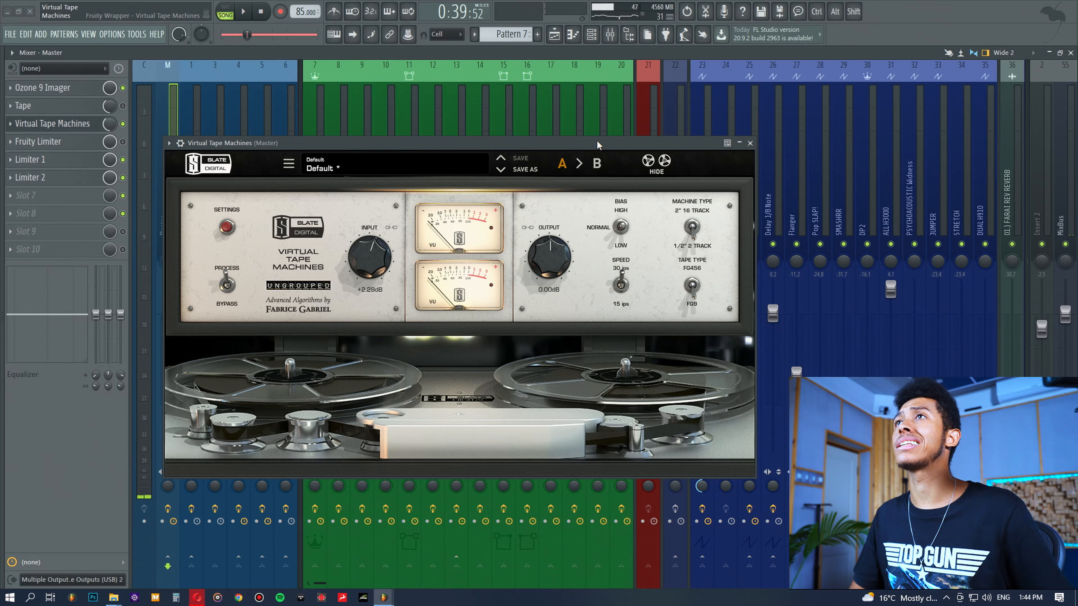
{"action": "left_click_drag", "start_coordinate": [600, 145], "coordinate": [566, 154]}
- Audition Virtual Tape Machines at 15 ips and 30 ips during playback, leaving the tape speed at 30 ips
{"action": "key", "text": "space"}
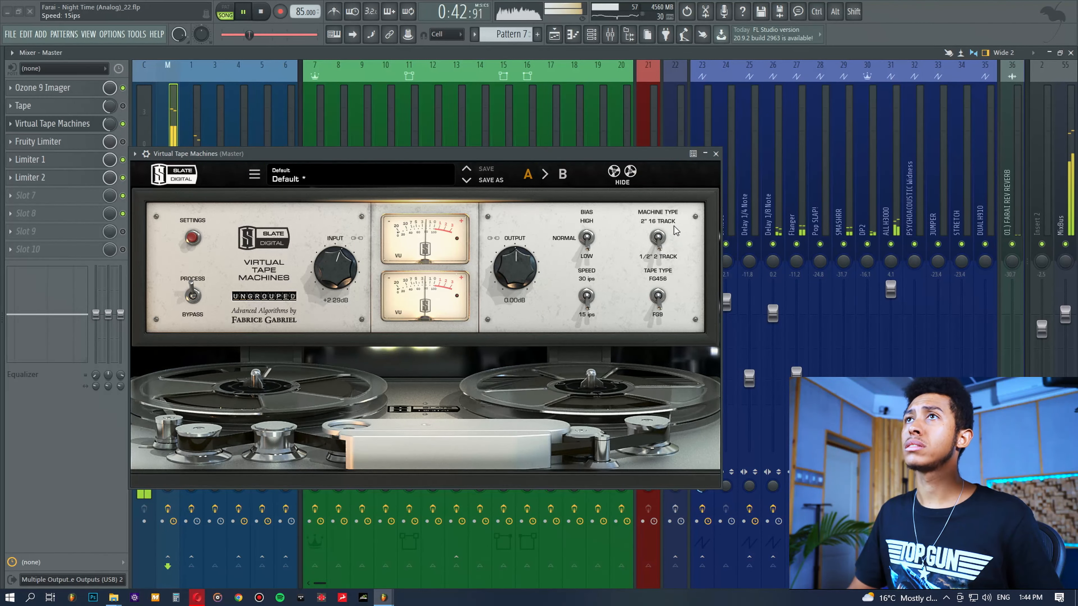
{"action": "left_click", "coordinate": [587, 297]}
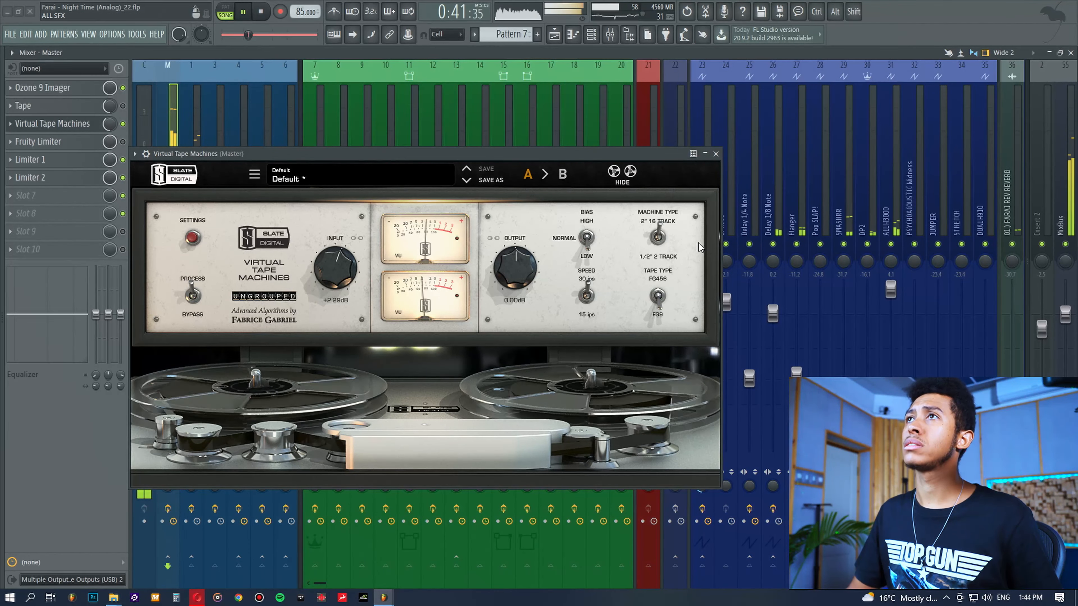
{"action": "left_click_drag", "start_coordinate": [627, 154], "coordinate": [605, 176]}
{"action": "key", "text": "space"}
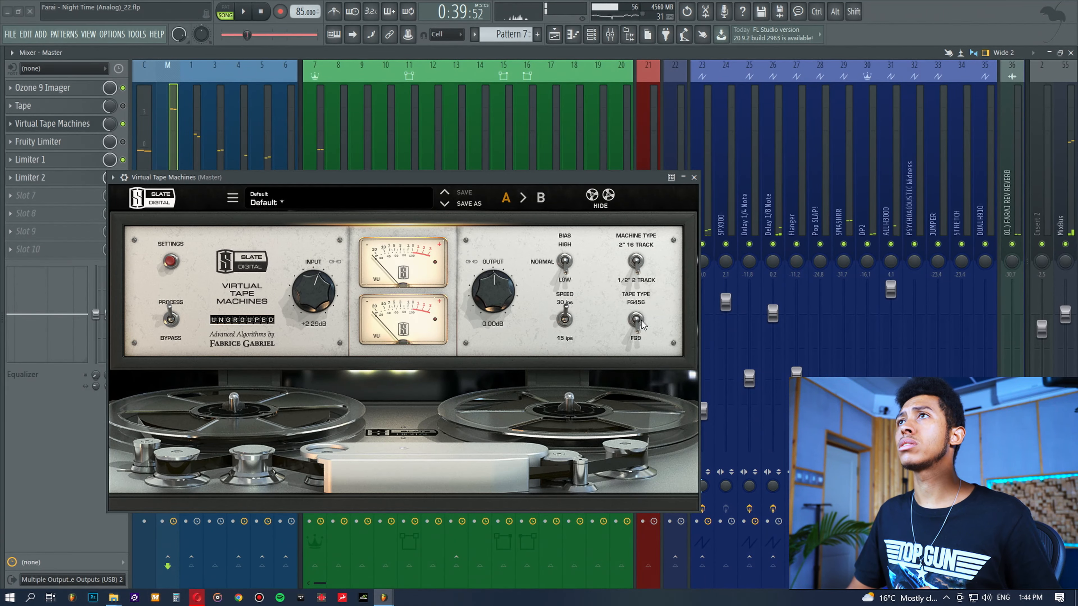
{"action": "key", "text": "space"}
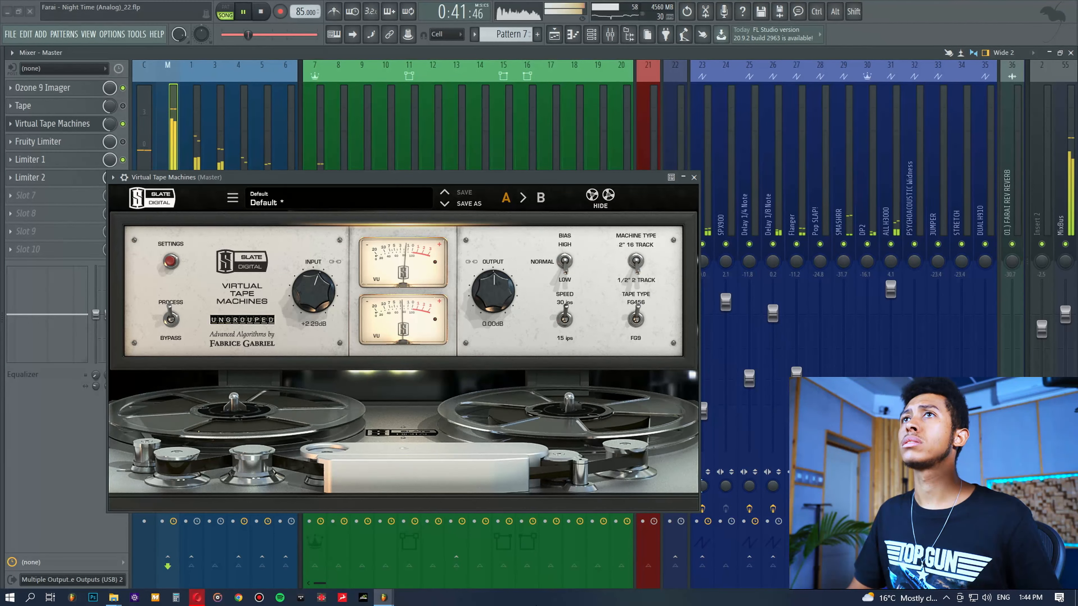
{"action": "left_click_drag", "start_coordinate": [424, 177], "coordinate": [475, 131]}
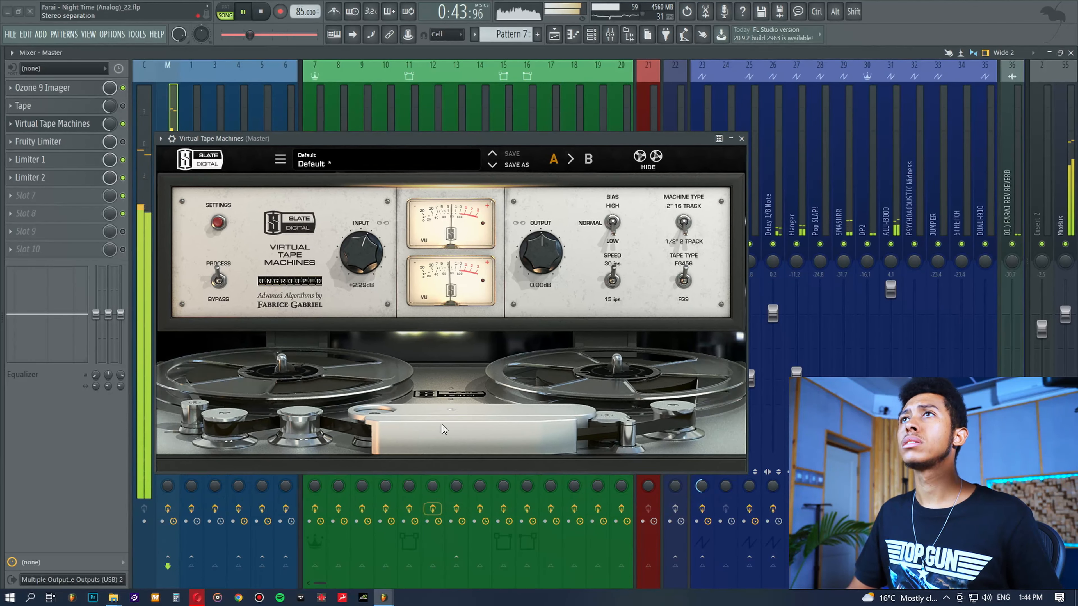
- Audition the bias settings of Virtual Tape Machines while replaying the mix, leaving the bias at High
{"action": "left_click", "coordinate": [612, 130]}
{"action": "key", "text": "space"}
{"action": "key", "text": "space"}
{"action": "left_click", "coordinate": [613, 224]}
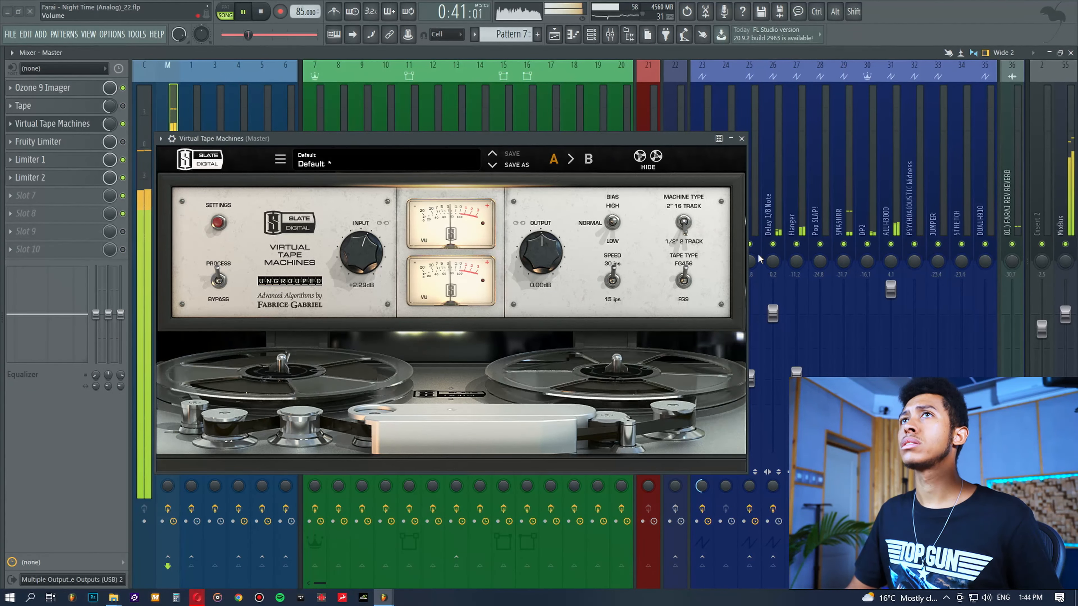
{"action": "left_click", "coordinate": [613, 219]}
{"action": "key", "text": "space"}
{"action": "key", "text": "space"}
- Reposition the Virtual Tape Machines window and set its input to +2.16 dB during playback
{"action": "left_click_drag", "start_coordinate": [424, 138], "coordinate": [441, 176]}
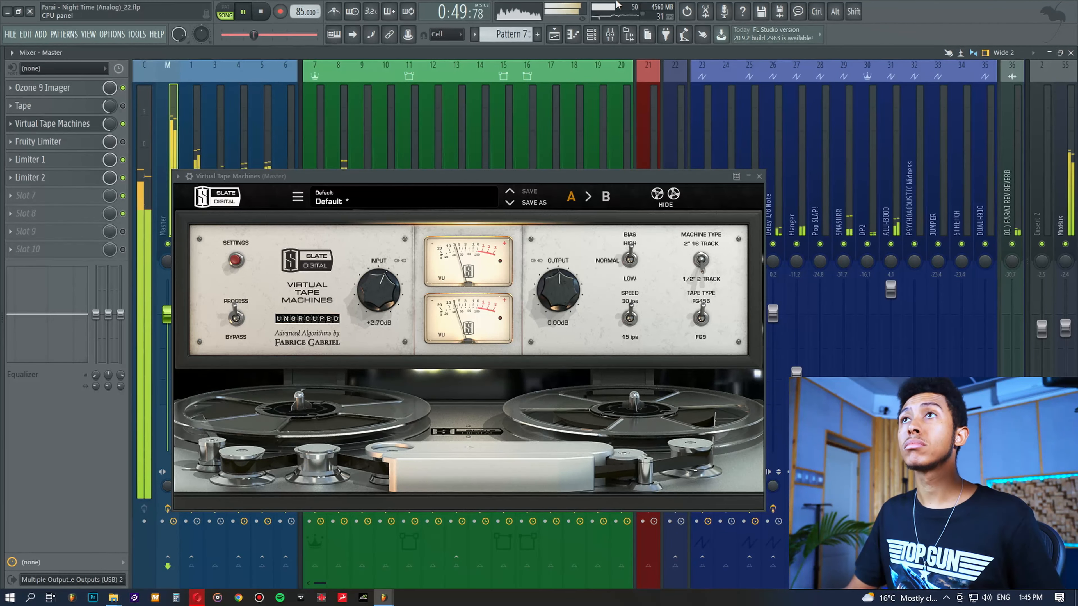
{"action": "left_click_drag", "start_coordinate": [383, 284], "coordinate": [384, 286]}
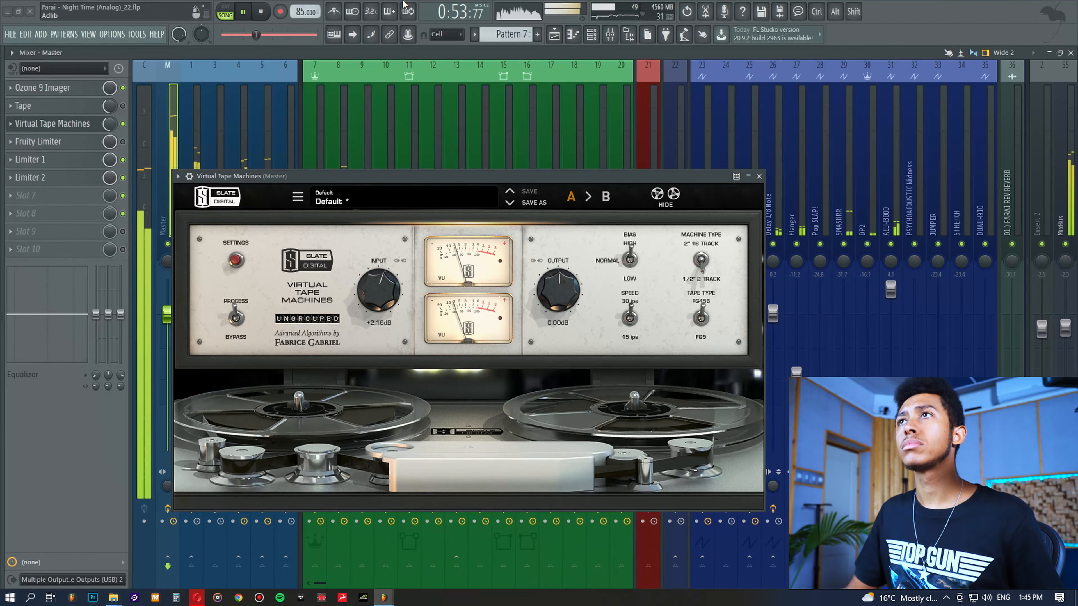
- Compare 15 ips and 30 ips during playback, switching the Virtual Tape Machines slot off and on at 15 ips, and replay the mix at 30 ips
{"action": "left_click", "coordinate": [630, 317]}
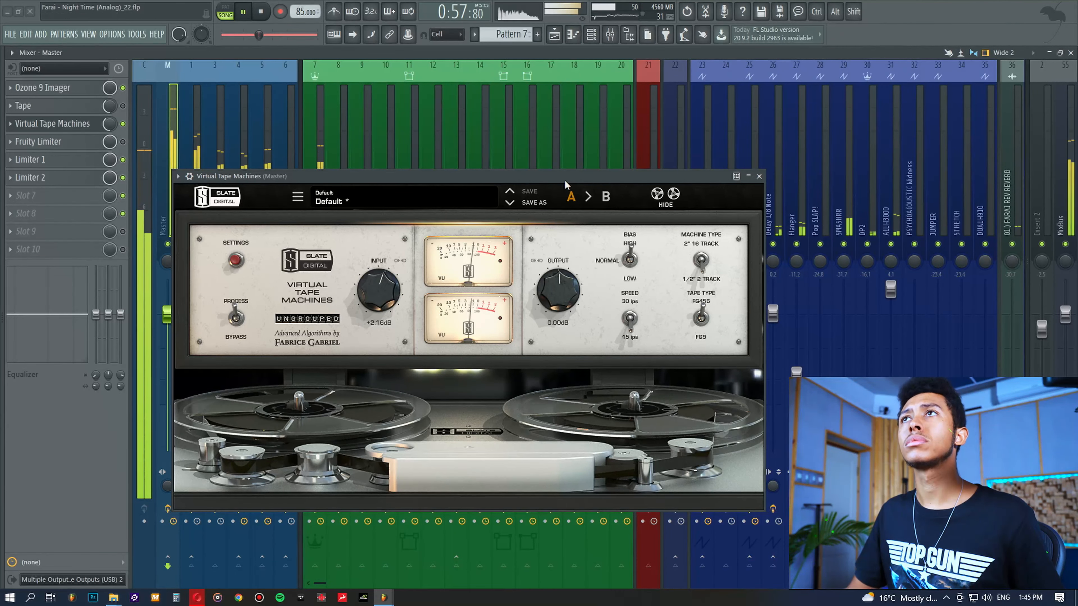
{"action": "left_click", "coordinate": [122, 124]}
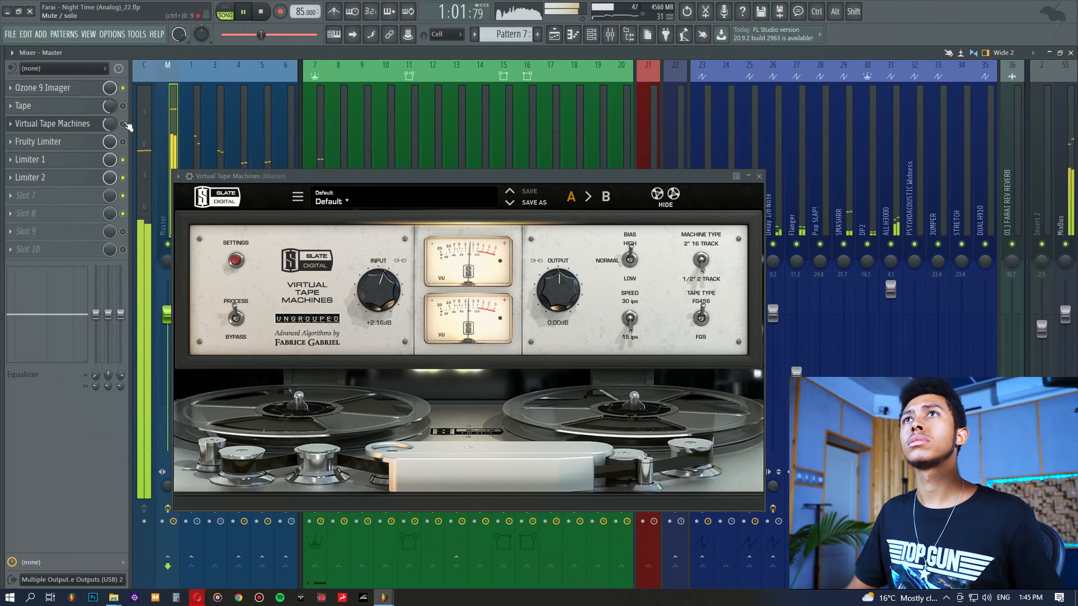
{"action": "left_click", "coordinate": [123, 124]}
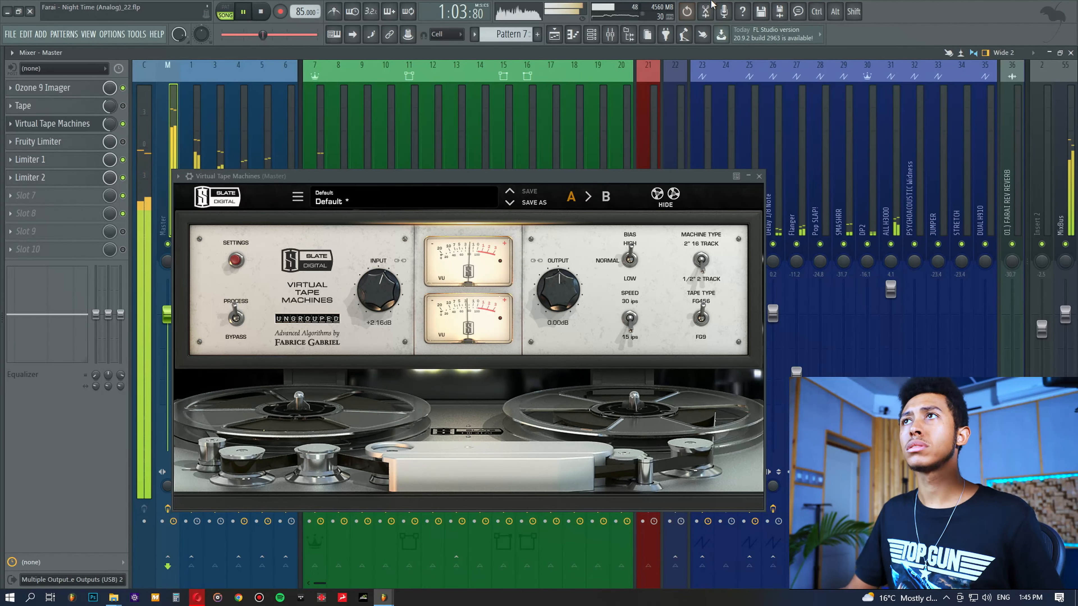
{"action": "left_click", "coordinate": [629, 320]}
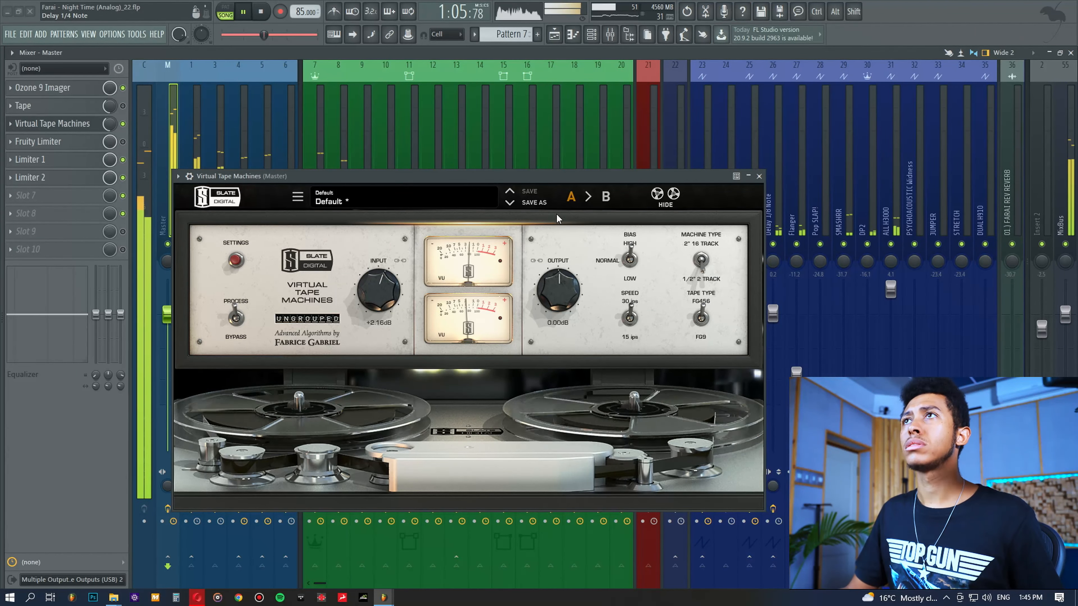
{"action": "key", "text": "space"}
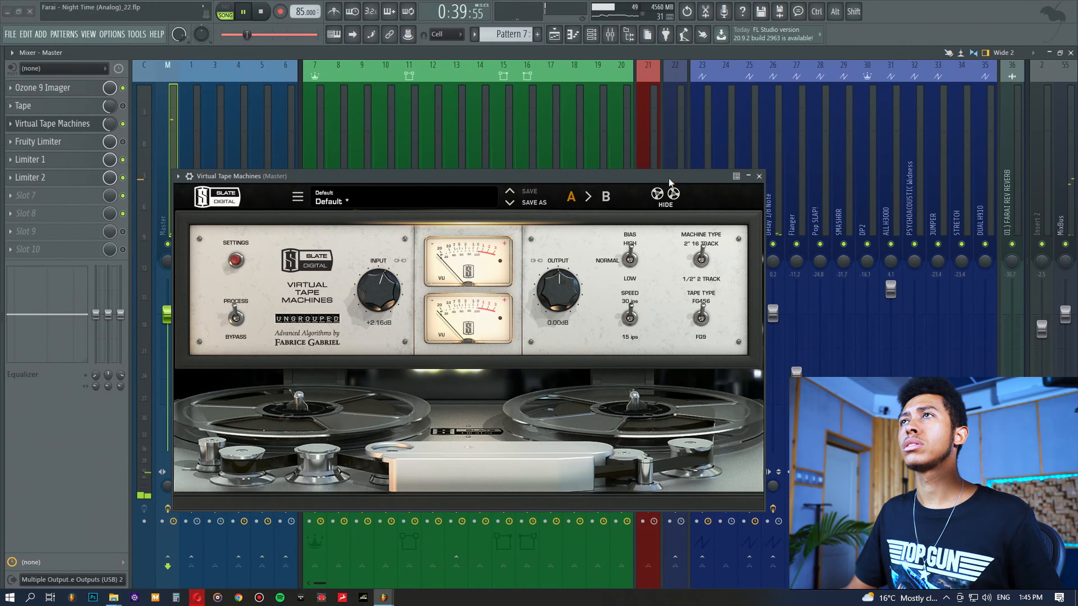
{"action": "key", "text": "space"}
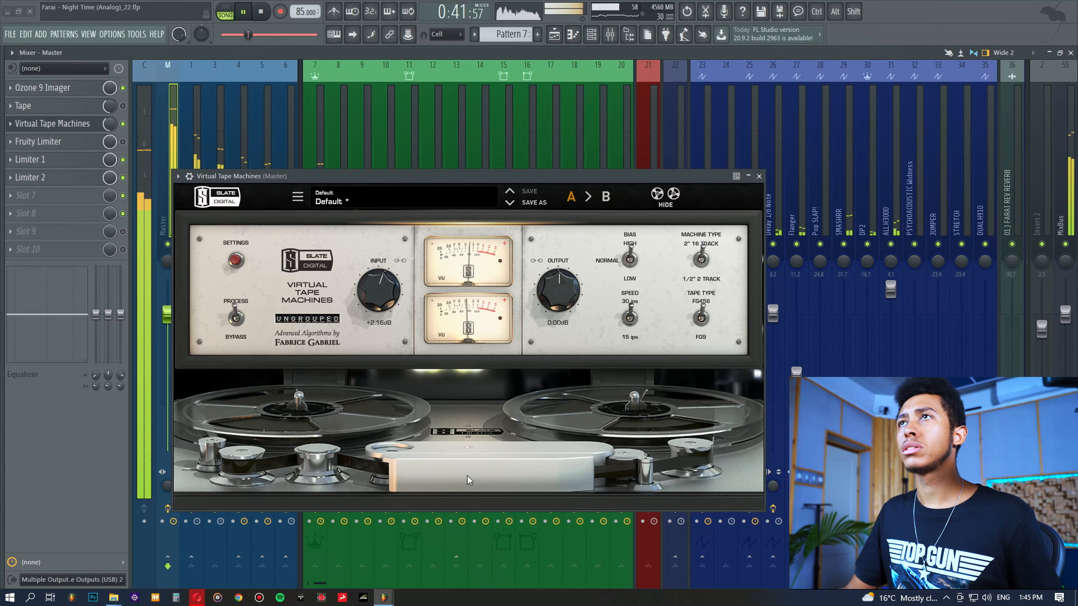